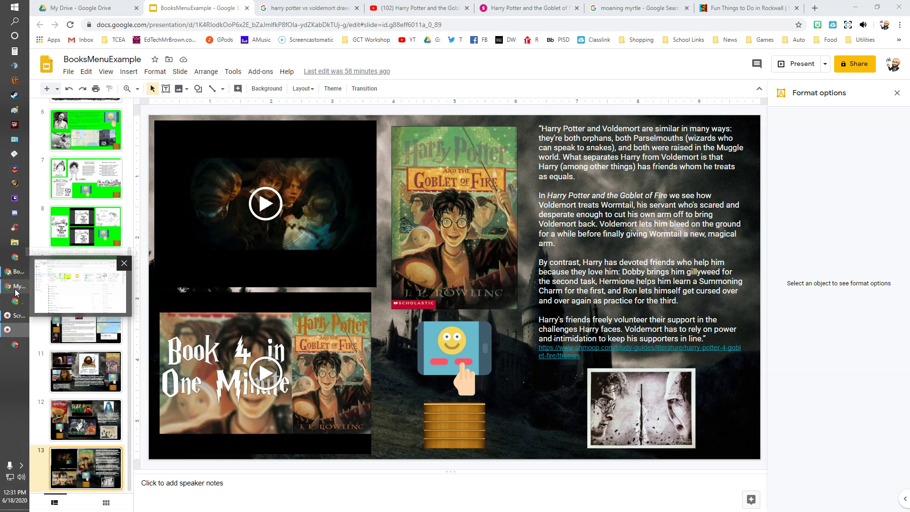
Step: Create a new Google Doc from the Drive window via the docs.new address
{"action": "left_click", "coordinate": [16, 286]}
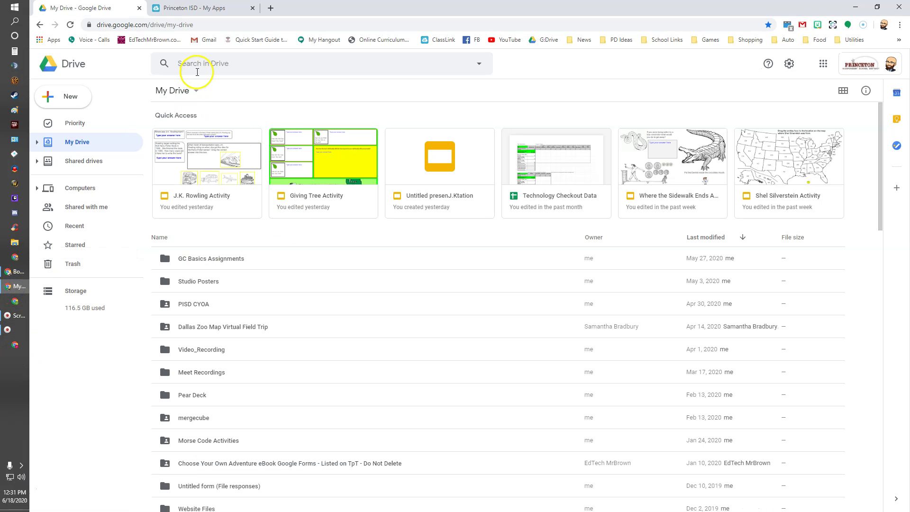
{"action": "left_click", "coordinate": [146, 26]}
{"action": "type", "text": "d"}
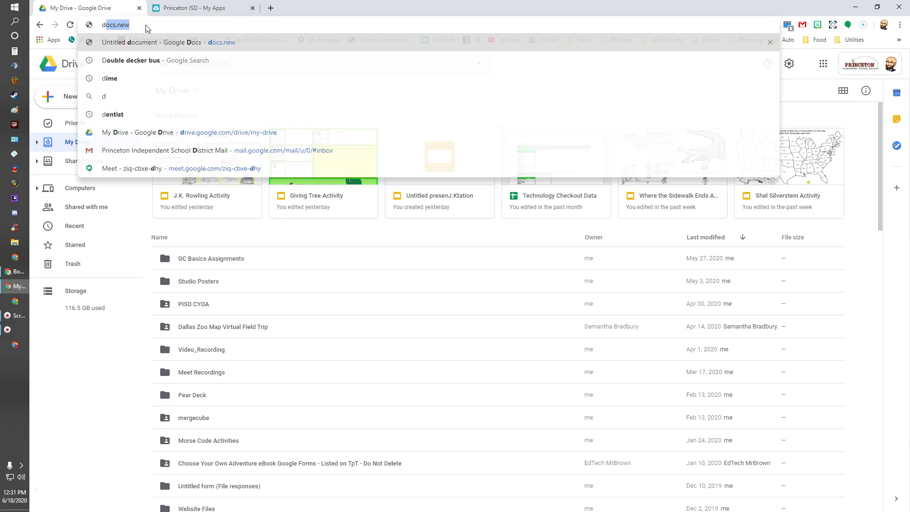
{"action": "type", "text": "ocs.new"}
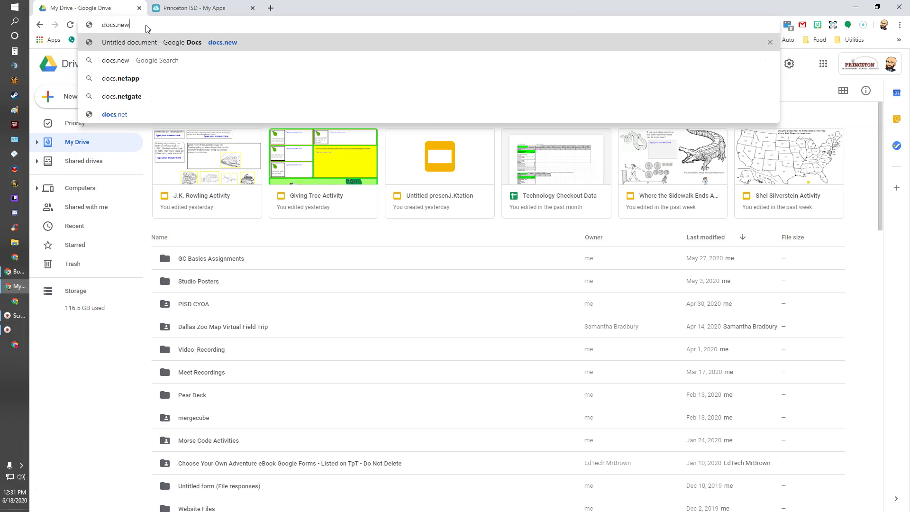
{"action": "key", "text": "Return"}
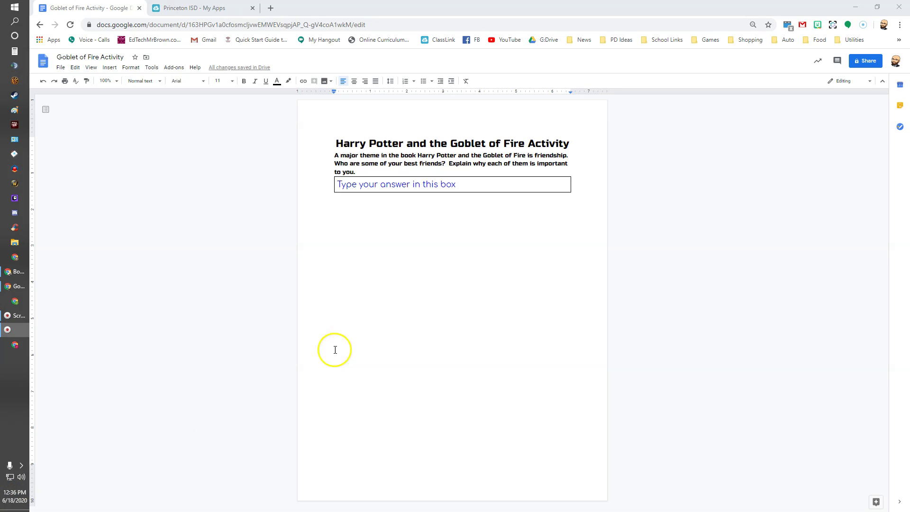
{"action": "left_click", "coordinate": [110, 67]}
{"action": "mouse_move", "coordinate": [139, 94]}
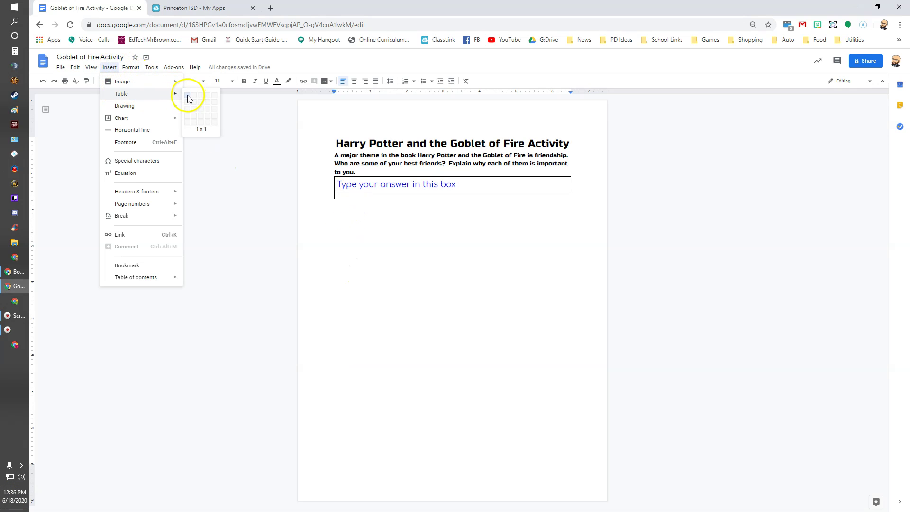
{"action": "left_click", "coordinate": [420, 269]}
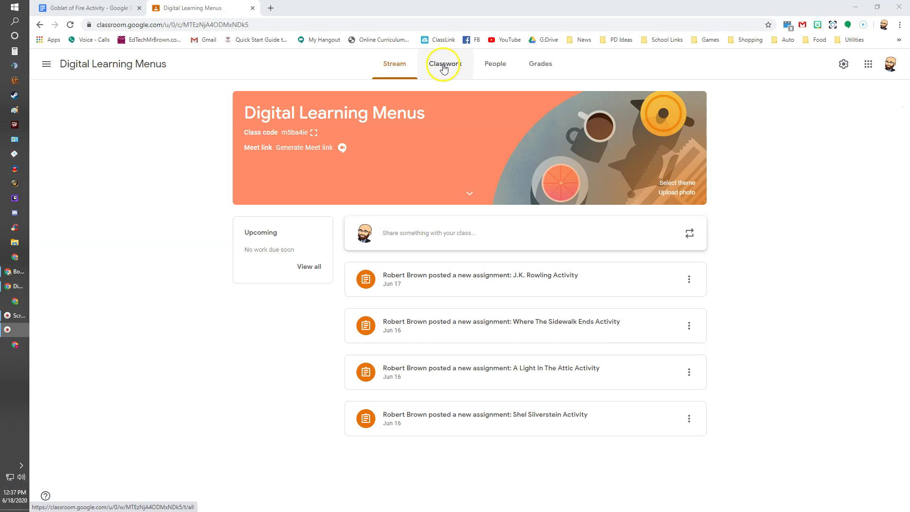
Step: Start a new assignment from the Classwork page's Create menu
{"action": "left_click", "coordinate": [444, 64]}
{"action": "left_click", "coordinate": [320, 98]}
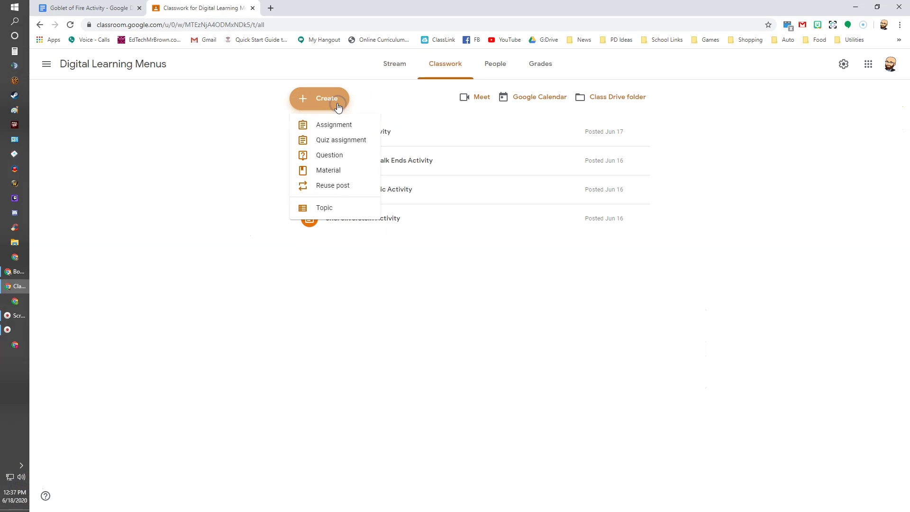
{"action": "left_click", "coordinate": [333, 126]}
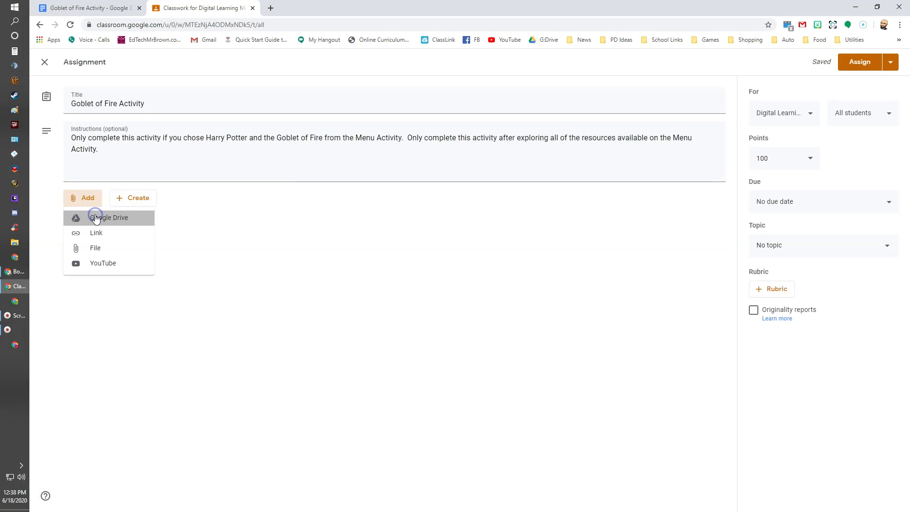
Step: Attach the Goblet of Fire Activity doc from Google Drive to the assignment
{"action": "left_click", "coordinate": [96, 218]}
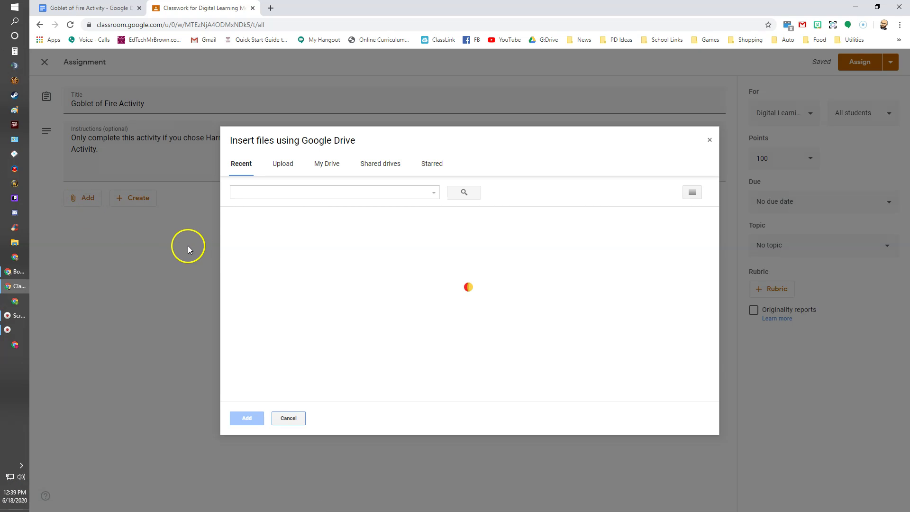
{"action": "left_click", "coordinate": [268, 265]}
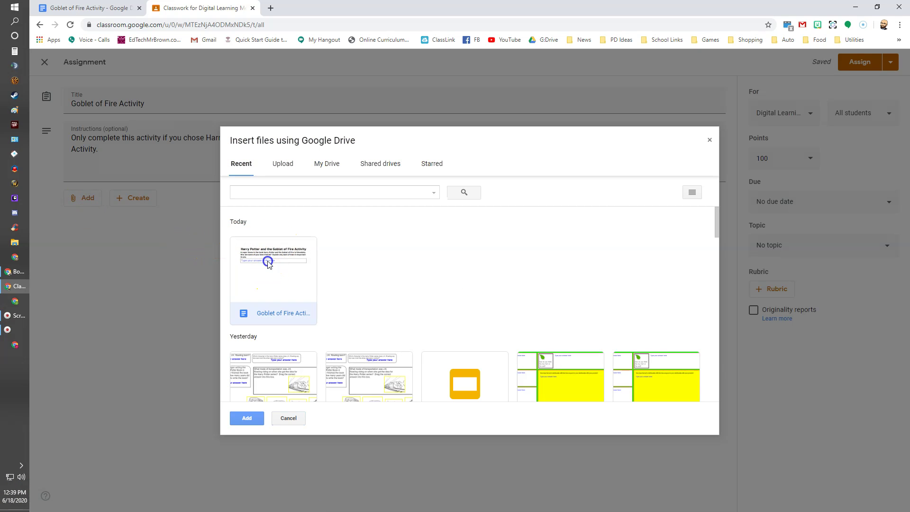
{"action": "left_click", "coordinate": [247, 418]}
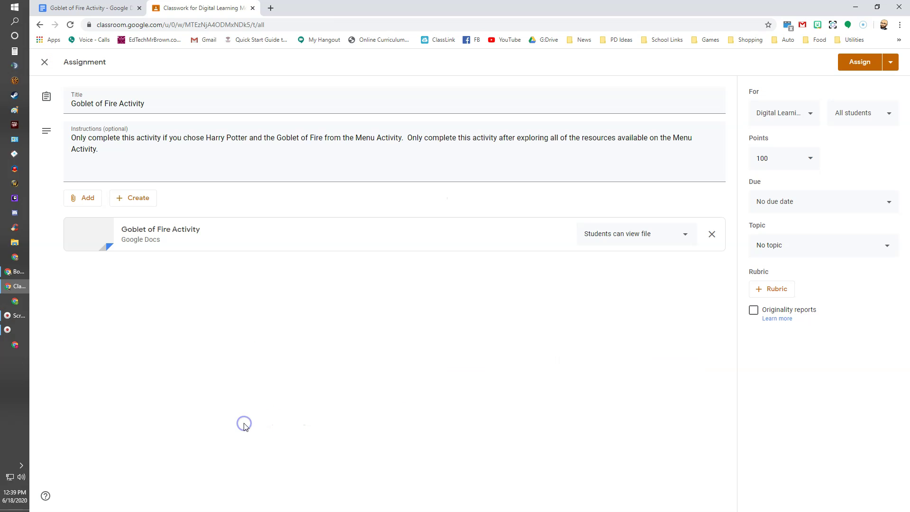
Step: Set the doc to Make a copy for each student and assign it to the class
{"action": "left_click", "coordinate": [612, 233]}
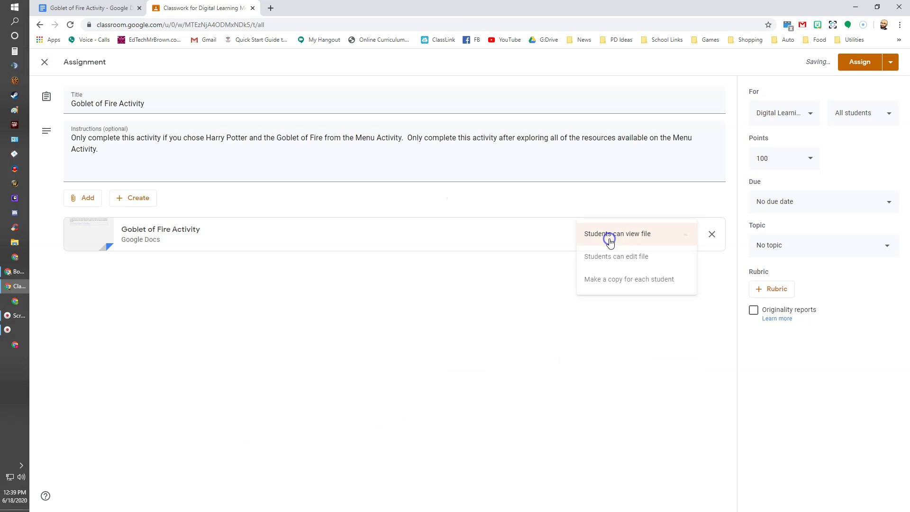
{"action": "left_click", "coordinate": [613, 280]}
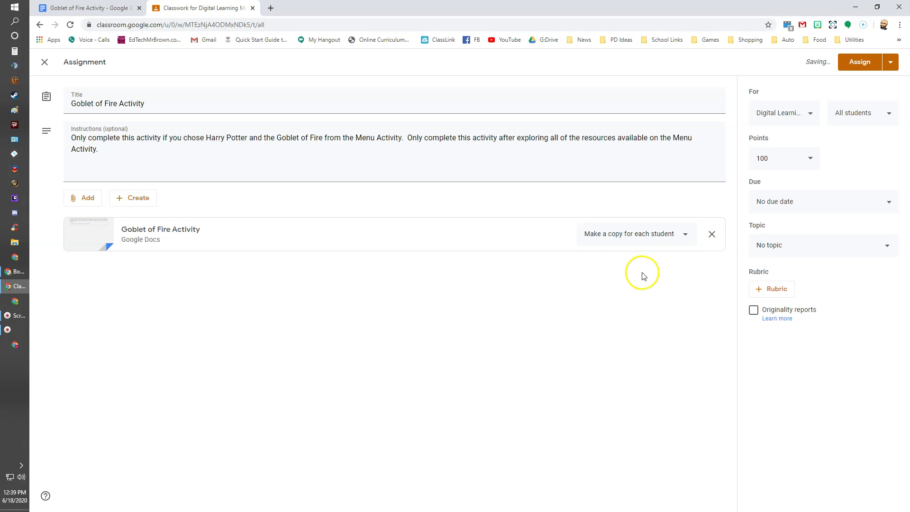
{"action": "left_click", "coordinate": [859, 62]}
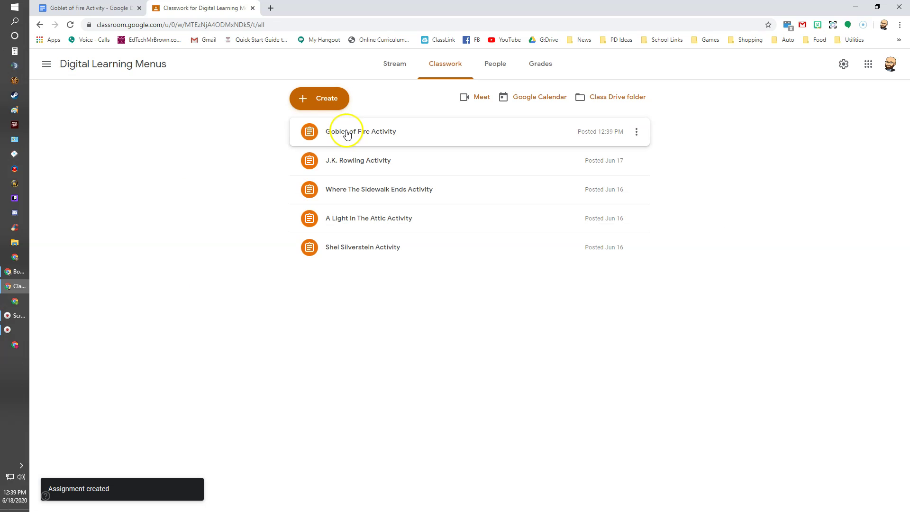
Step: Open the posted Goblet of Fire Activity assignment's instructions page
{"action": "left_click", "coordinate": [346, 131]}
{"action": "left_click", "coordinate": [328, 260]}
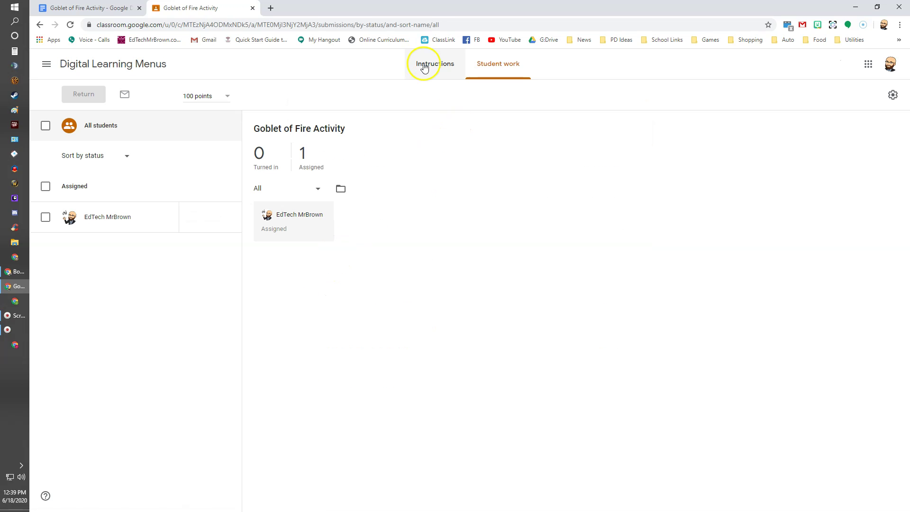
{"action": "left_click", "coordinate": [425, 67]}
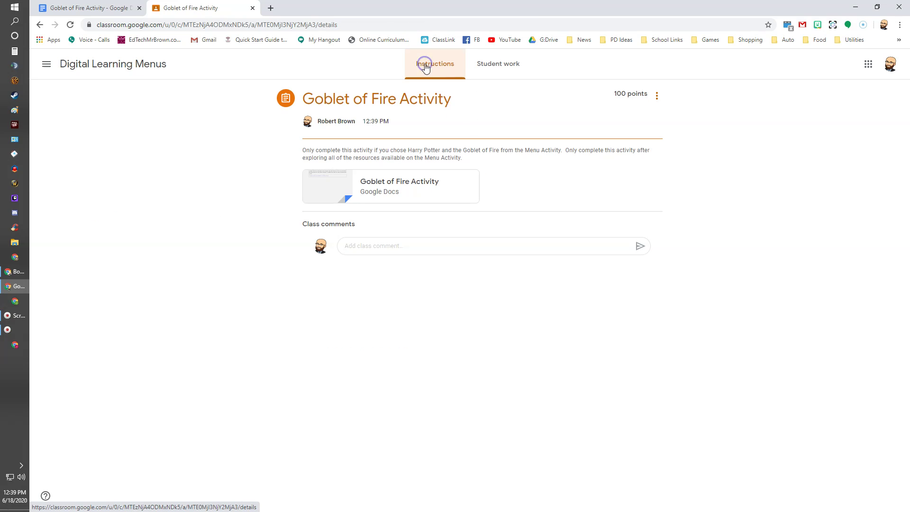
Step: Copy the assignment page's web address and return to the BooksMenuExample presentation
{"action": "left_click", "coordinate": [258, 25]}
{"action": "right_click", "coordinate": [258, 28]}
{"action": "left_click", "coordinate": [281, 91]}
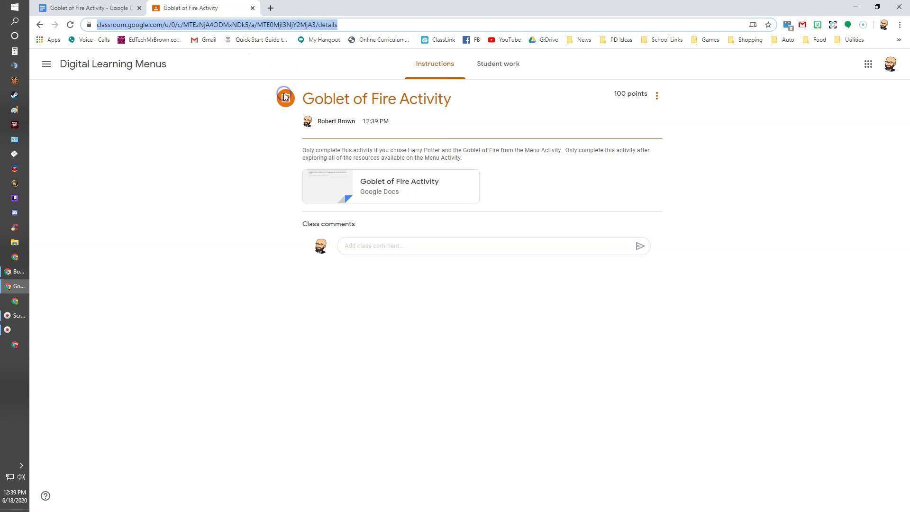
{"action": "left_click", "coordinate": [13, 288]}
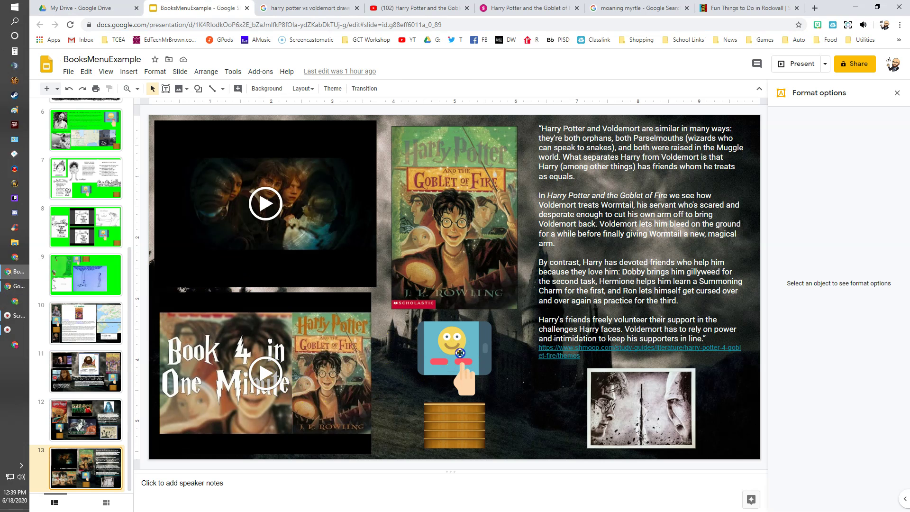
Step: Link the tablet-and-hand icon to the copied Classroom assignment address
{"action": "left_click", "coordinate": [459, 353]}
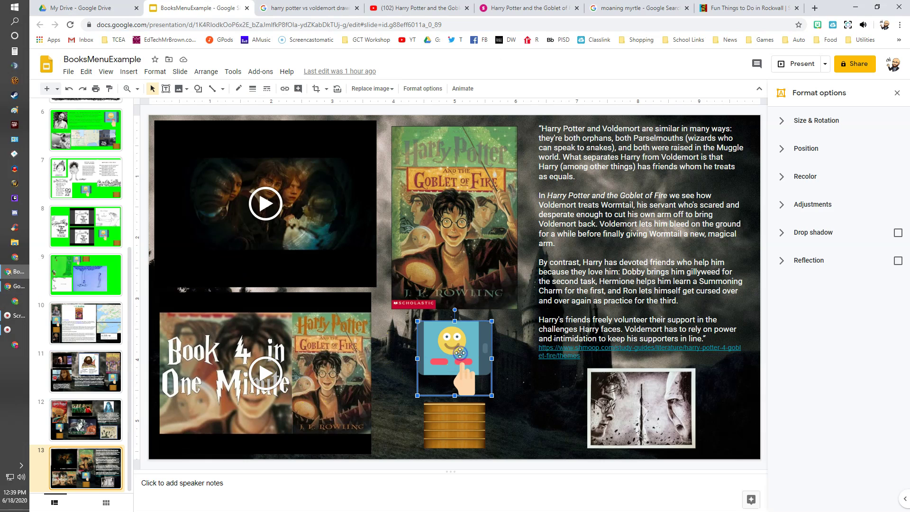
{"action": "left_click", "coordinate": [284, 88]}
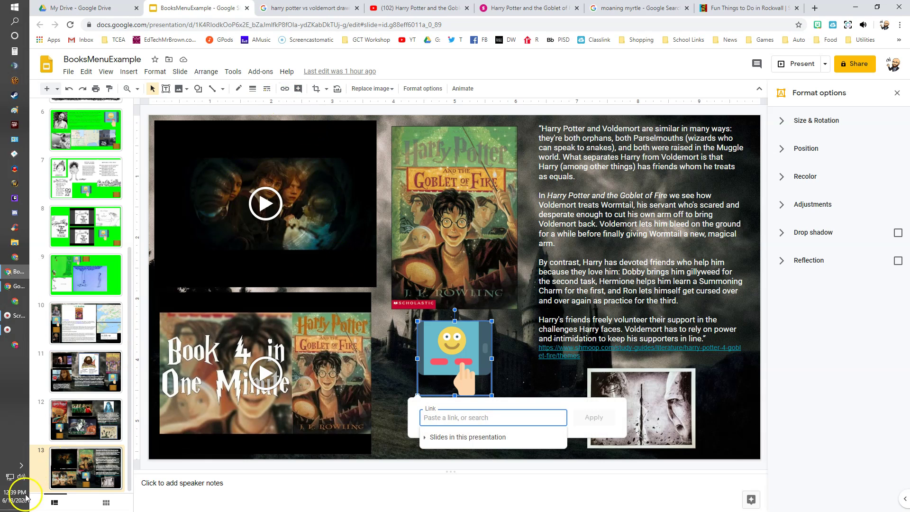
{"action": "key", "text": "ctrl+v"}
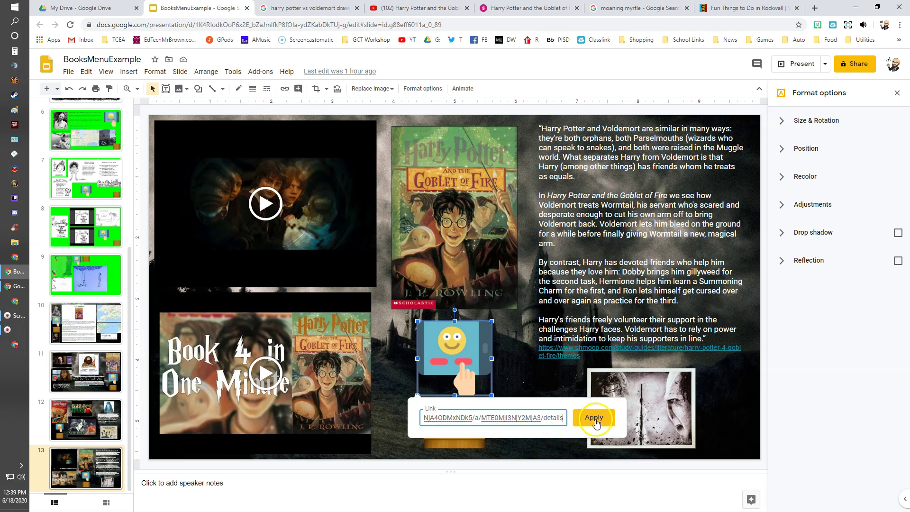
{"action": "left_click", "coordinate": [596, 420]}
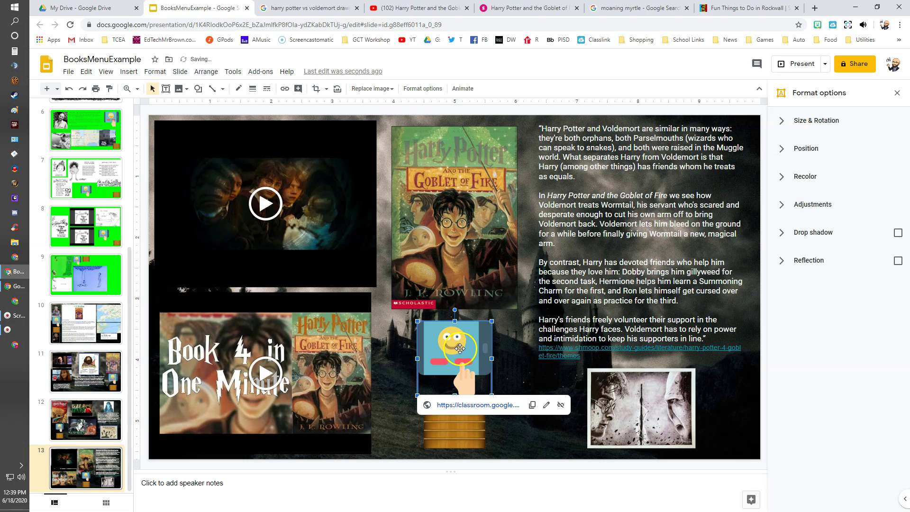